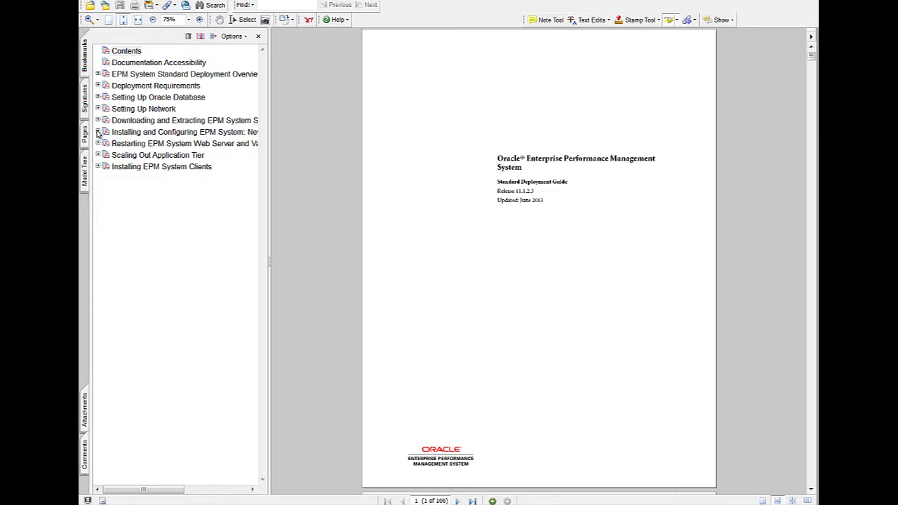
- Browse the guide's Foundation Services, Essbase Server, Planning and Financial Management sections, then run installTool.cmd
left_click(99, 131)
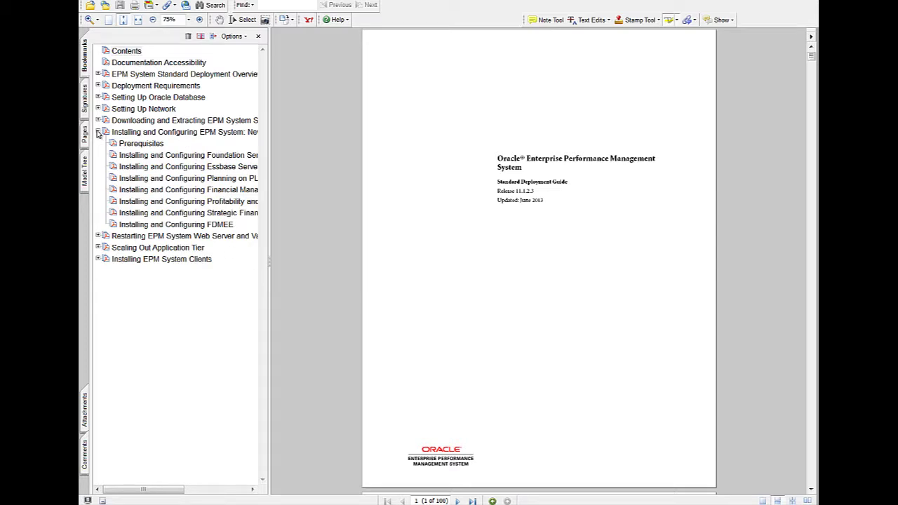
left_click(152, 160)
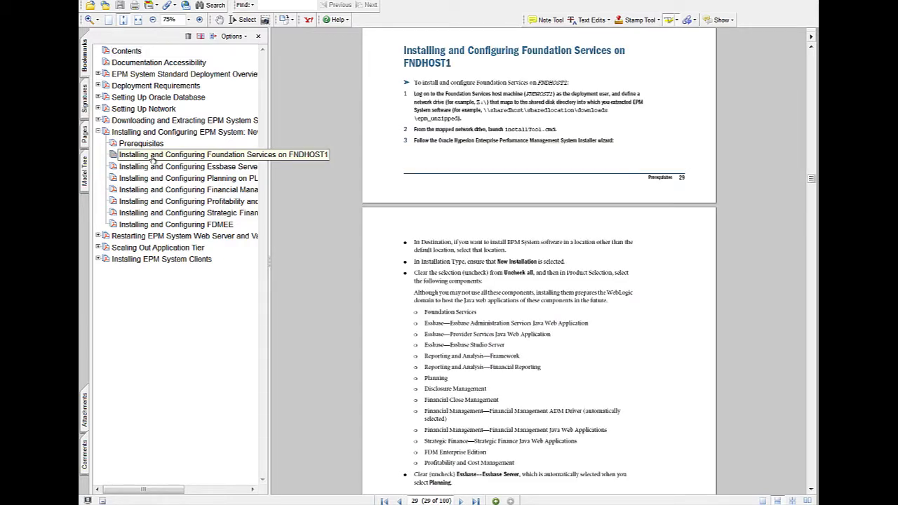
left_click(156, 169)
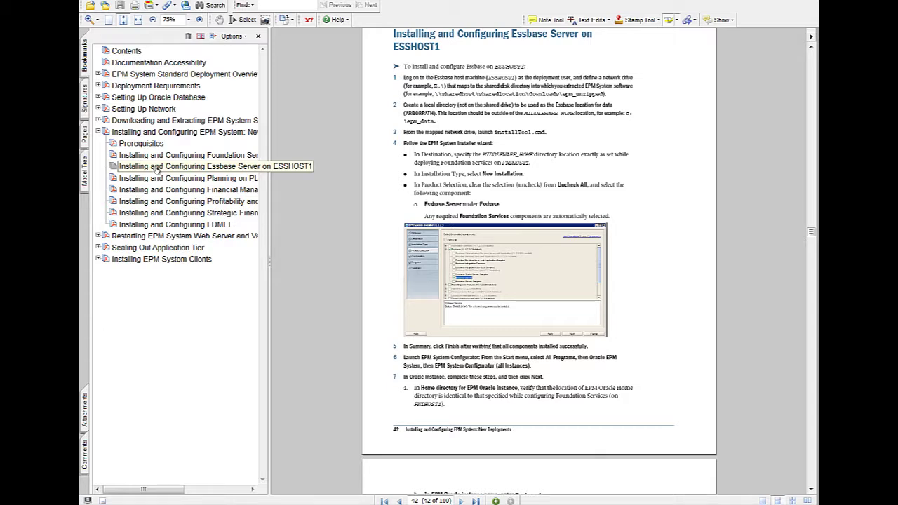
left_click(157, 179)
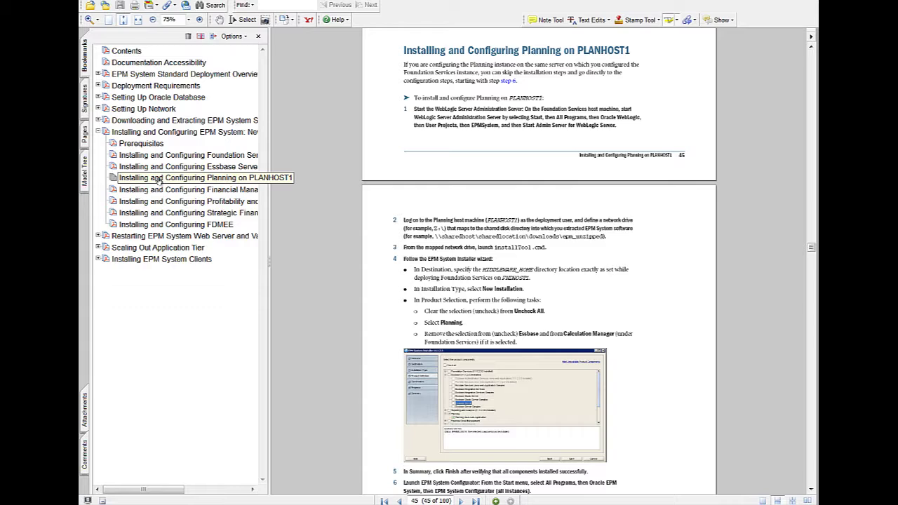
left_click(171, 191)
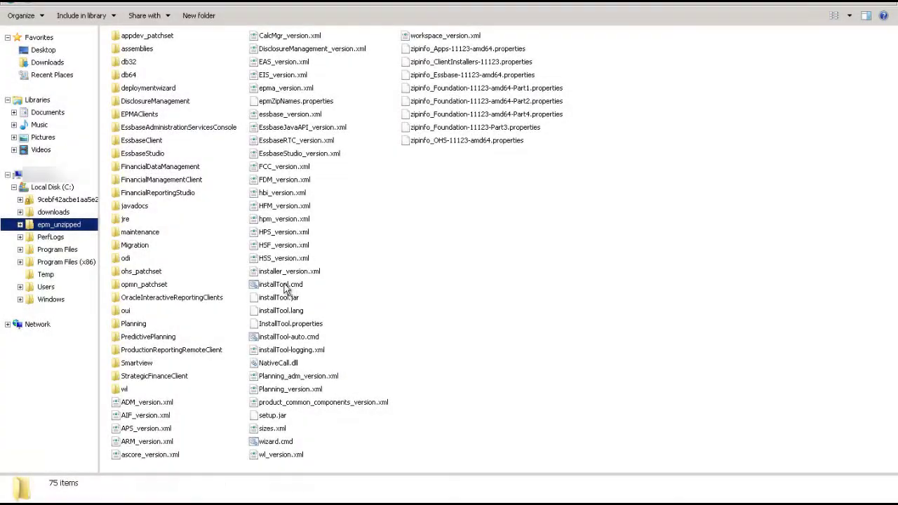
double_click(284, 286)
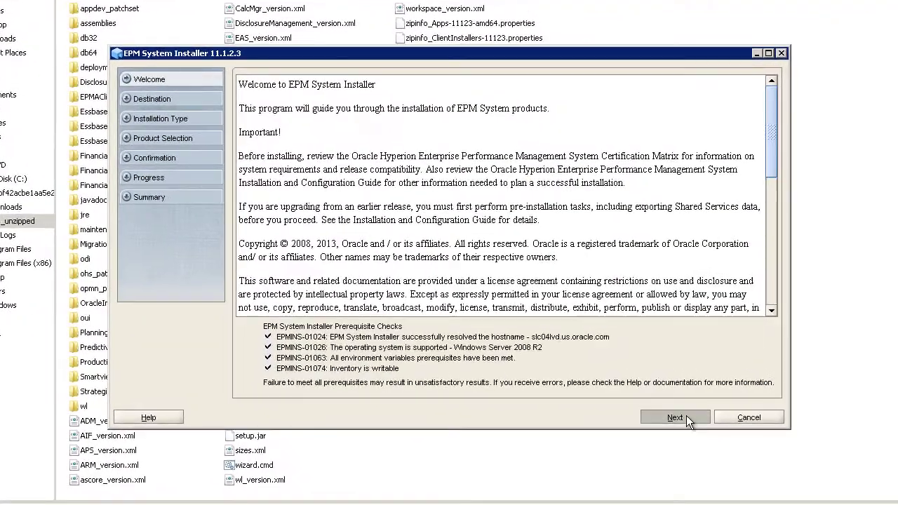
- At Product Selection, clear all, then select Foundation Services, Administration Services, Provider Services and Essbase Studio Server
left_click(678, 417)
left_click(686, 418)
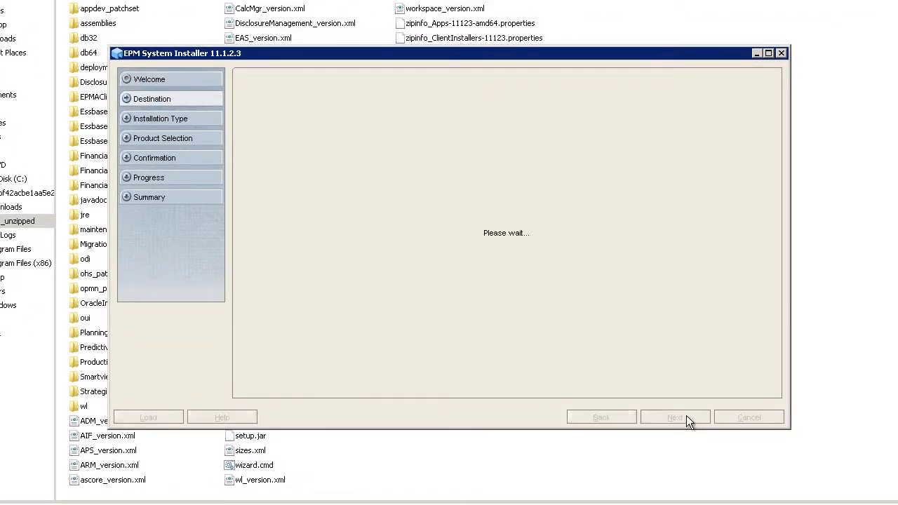
left_click(686, 418)
left_click(247, 103)
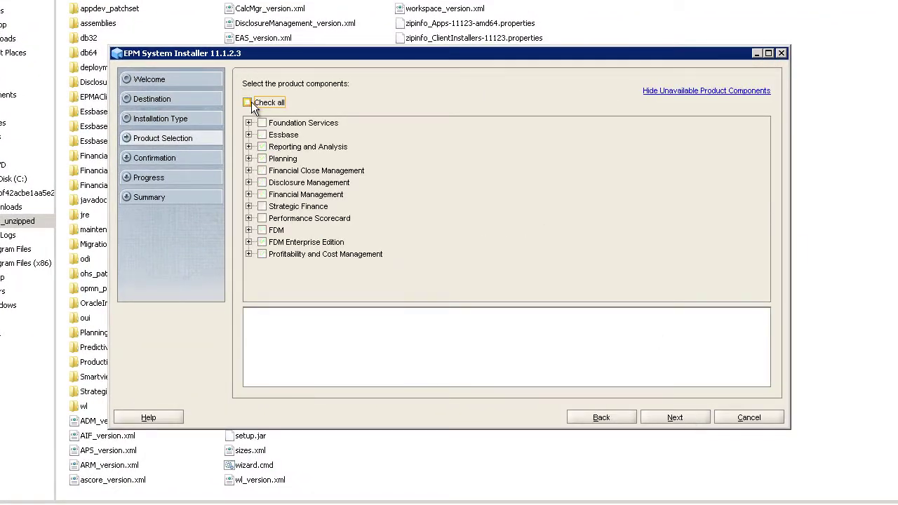
left_click(262, 123)
left_click(248, 134)
left_click(275, 147)
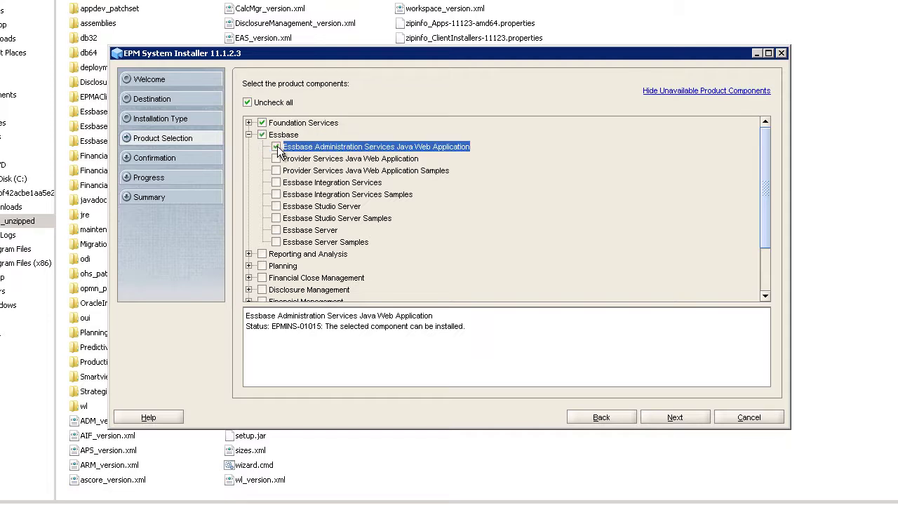
left_click(276, 158)
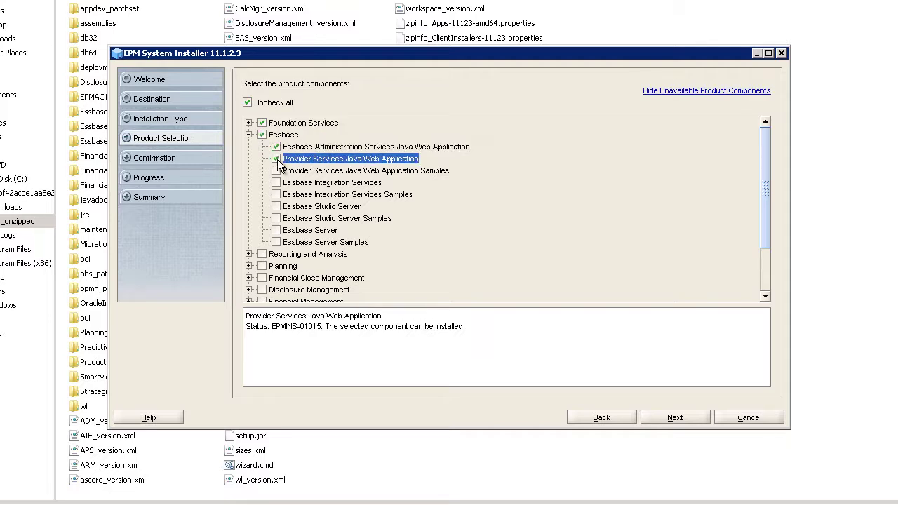
left_click(276, 206)
- Add Reporting and Analysis Framework, Financial Reporting, Planning, Financial Close Management and Disclosure Management
left_click(261, 254)
left_click(277, 248)
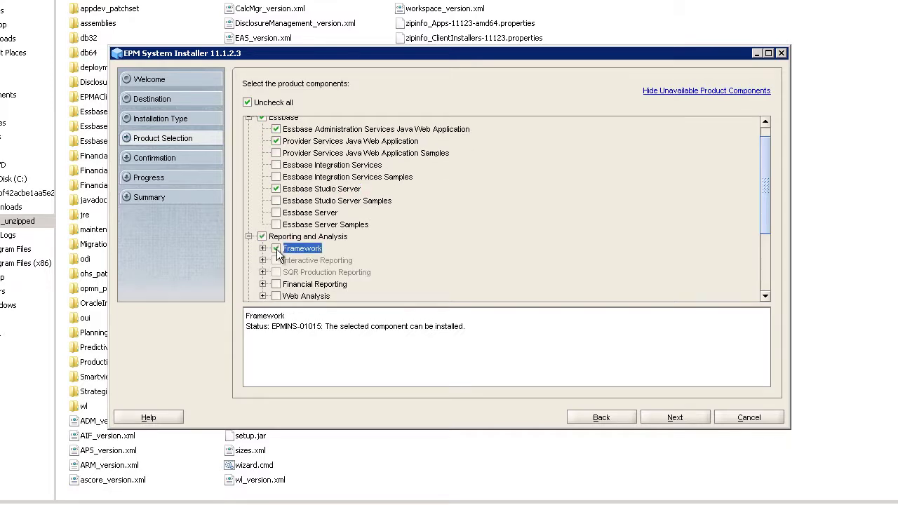
left_click(276, 284)
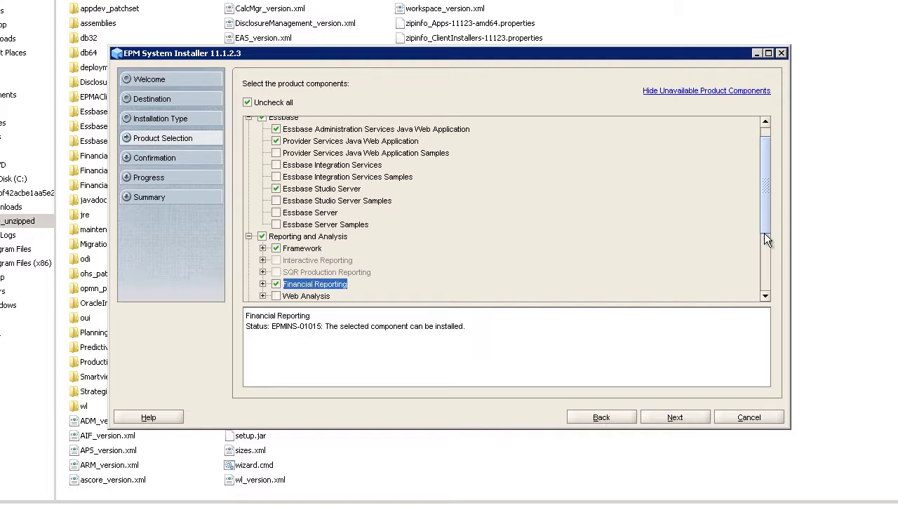
scroll(764, 233, "down", 3)
left_click(262, 203)
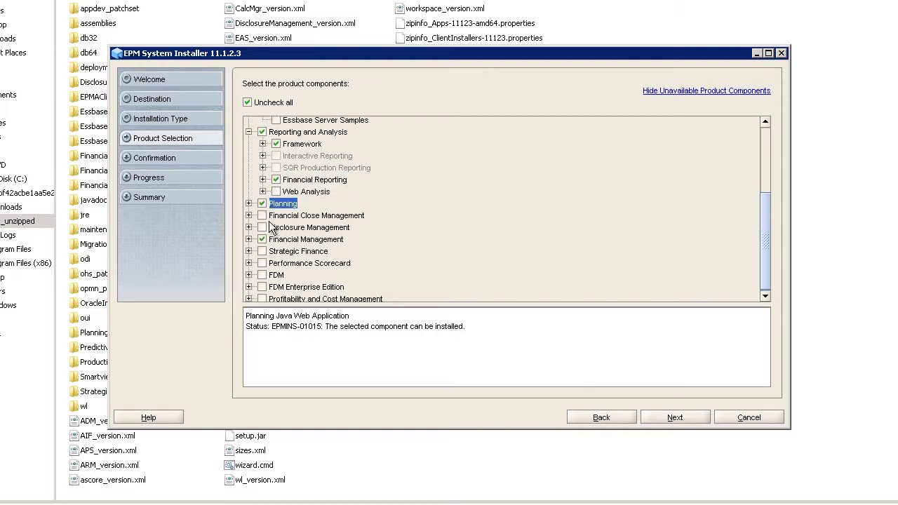
left_click(262, 215)
left_click(262, 228)
- Add Financial Management and Strategic Finance web apps, FDM Enterprise Edition, Profitability and Cost Management; exclude Essbase Server
left_click(248, 239)
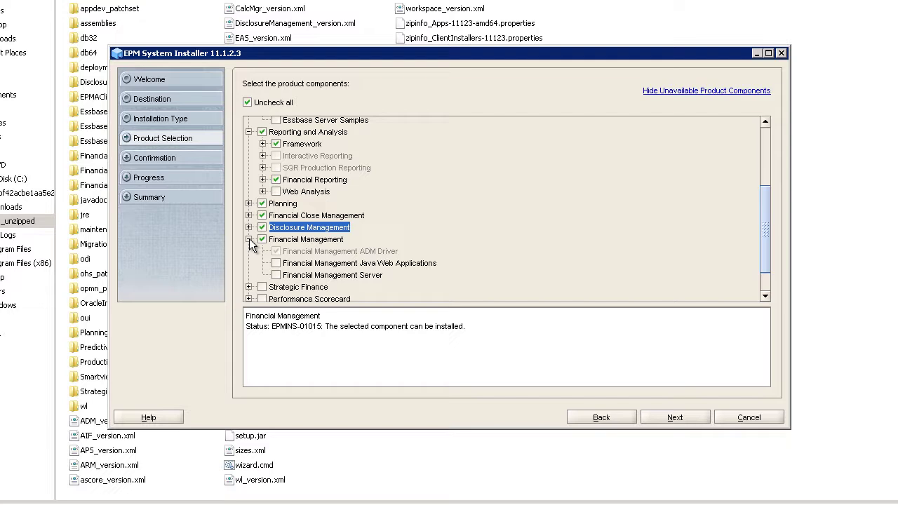
left_click(275, 263)
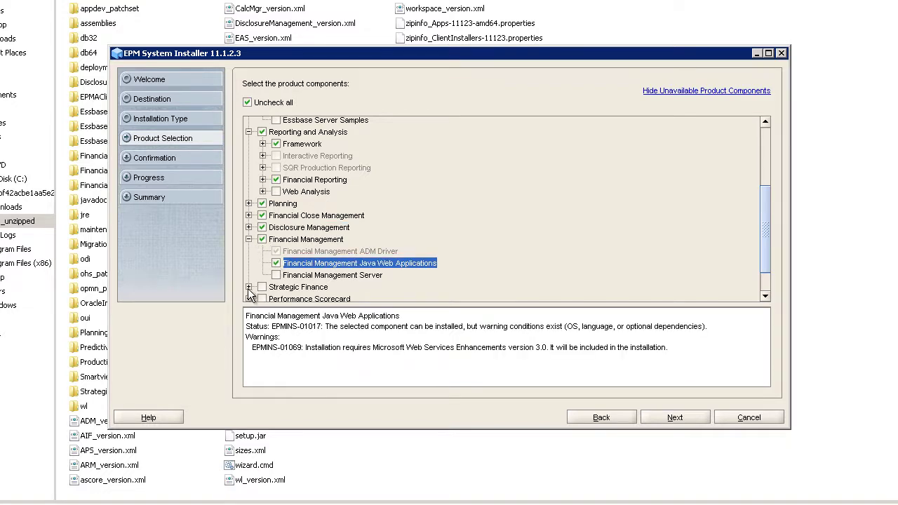
left_click(249, 287)
left_click(276, 273)
scroll(265, 284, "down", 2)
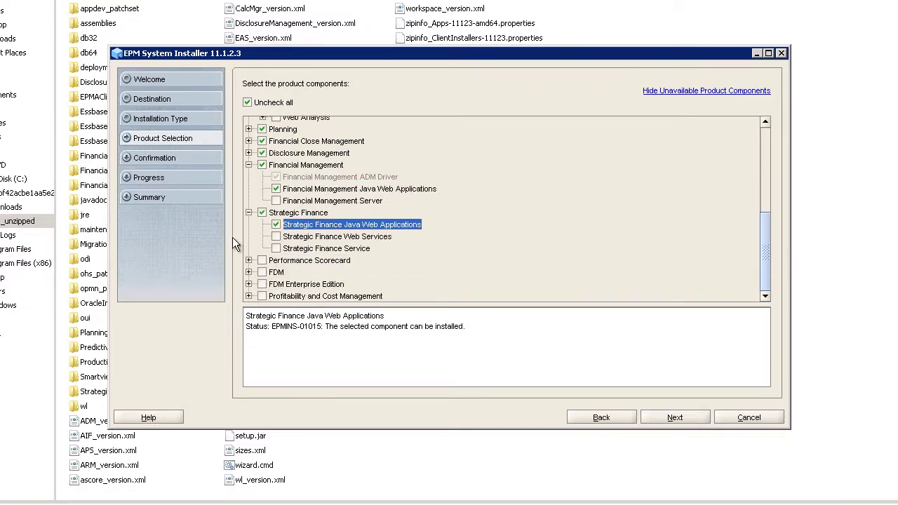
left_click(262, 285)
left_click(262, 296)
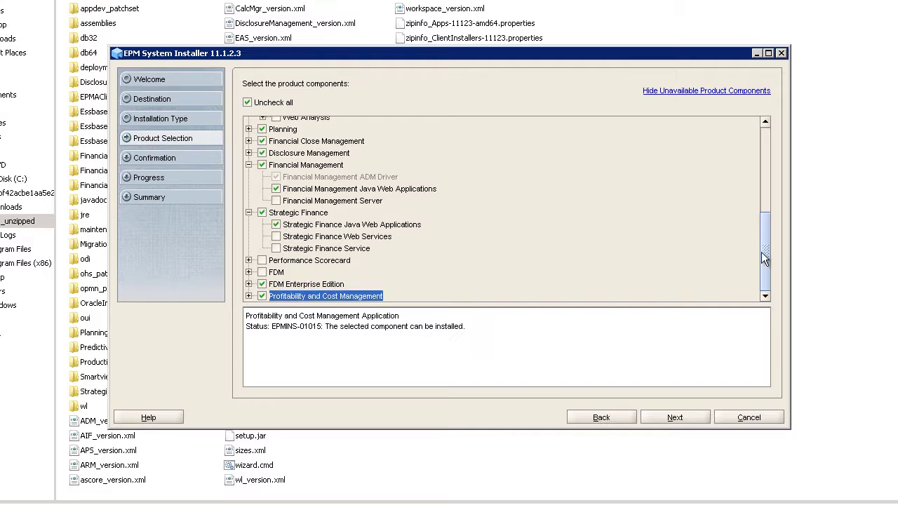
left_click_drag(763, 252, 775, 159)
left_click(276, 230)
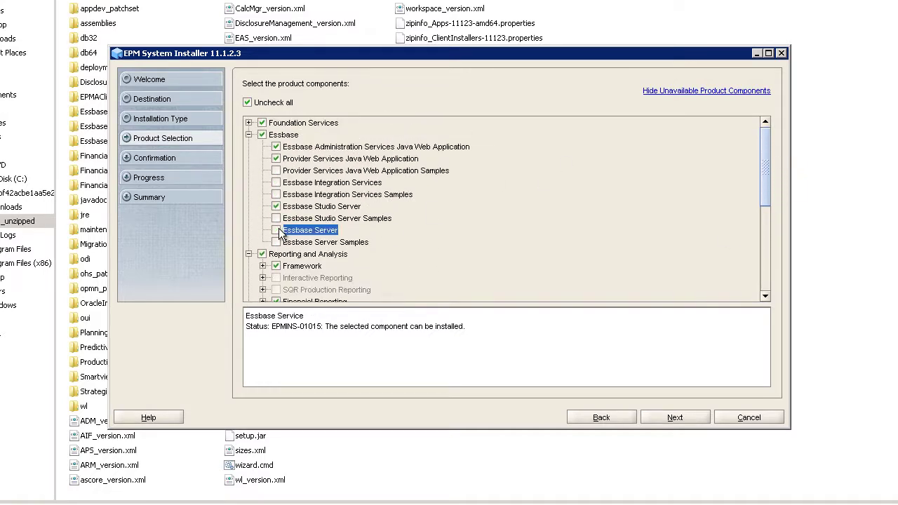
- Install the selected components and exit the installer after the successful installation
left_click(683, 419)
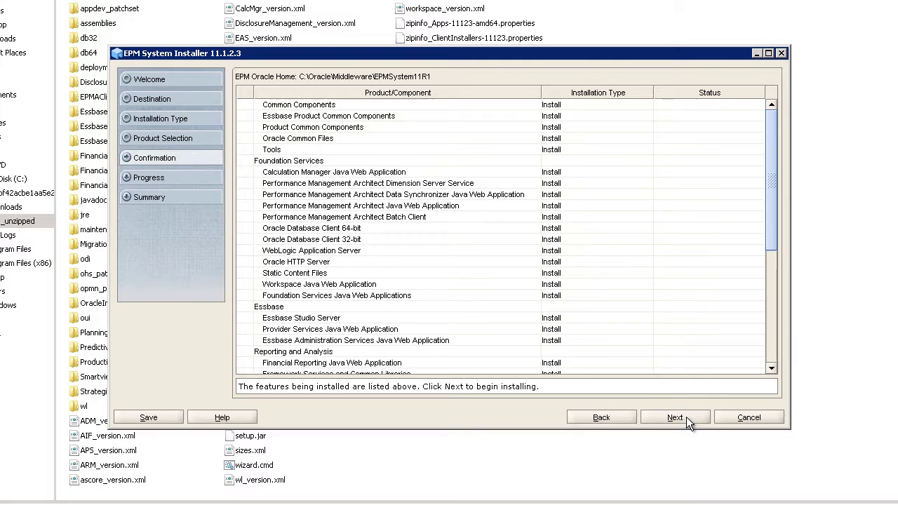
left_click(687, 417)
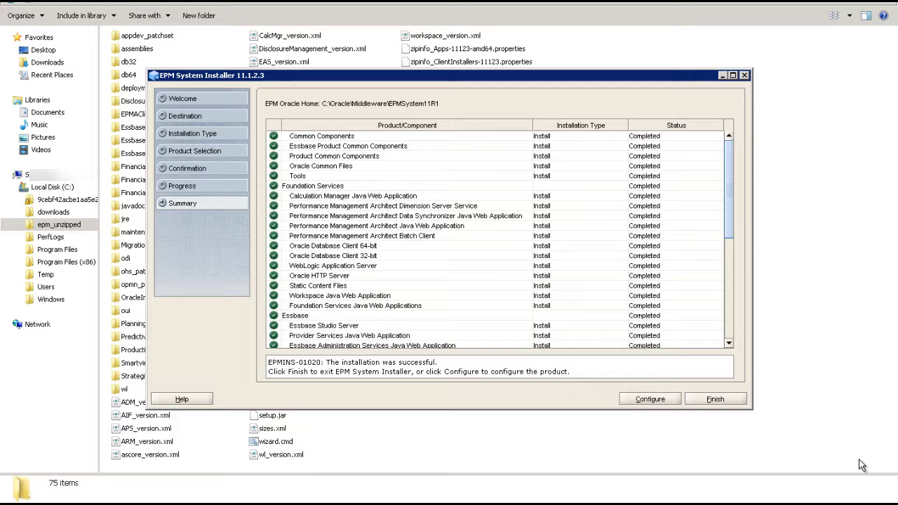
left_click(729, 399)
- Launch EPM System Configurator from the Oracle EPM System Start menu group
left_click(2, 469)
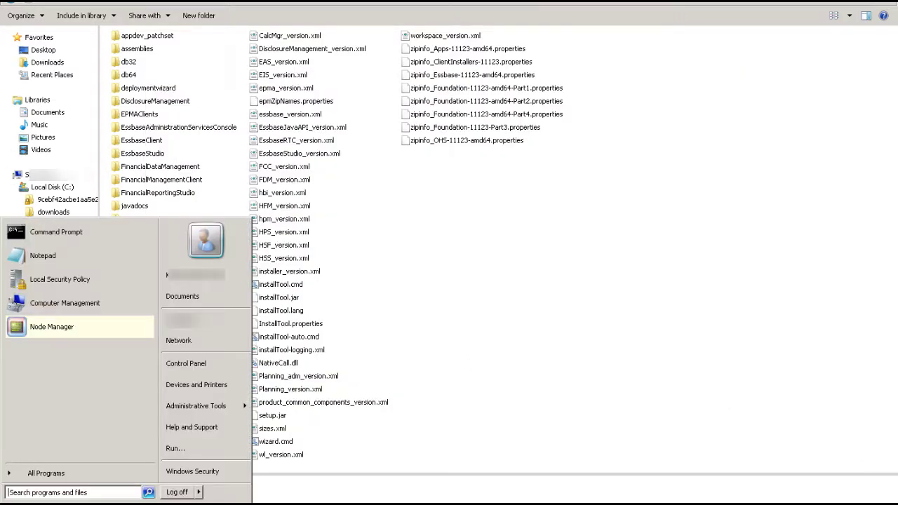
left_click(42, 474)
left_click(45, 404)
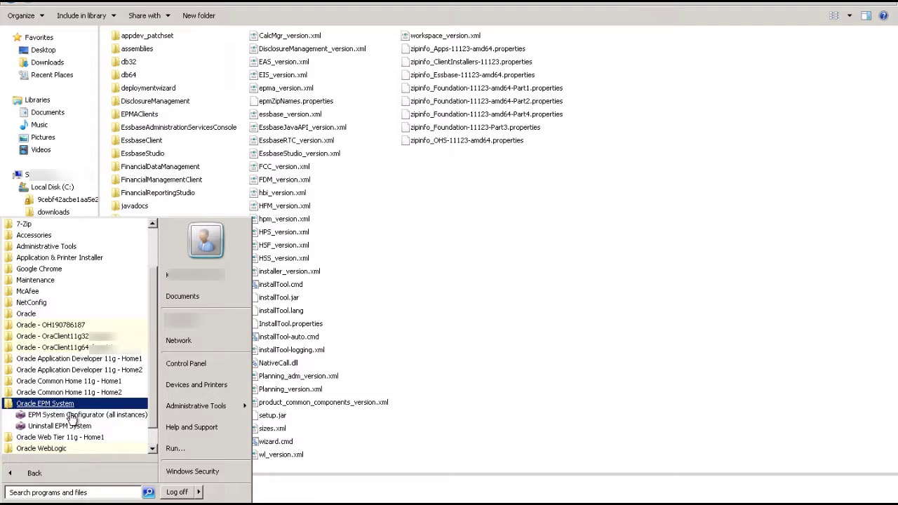
left_click(71, 415)
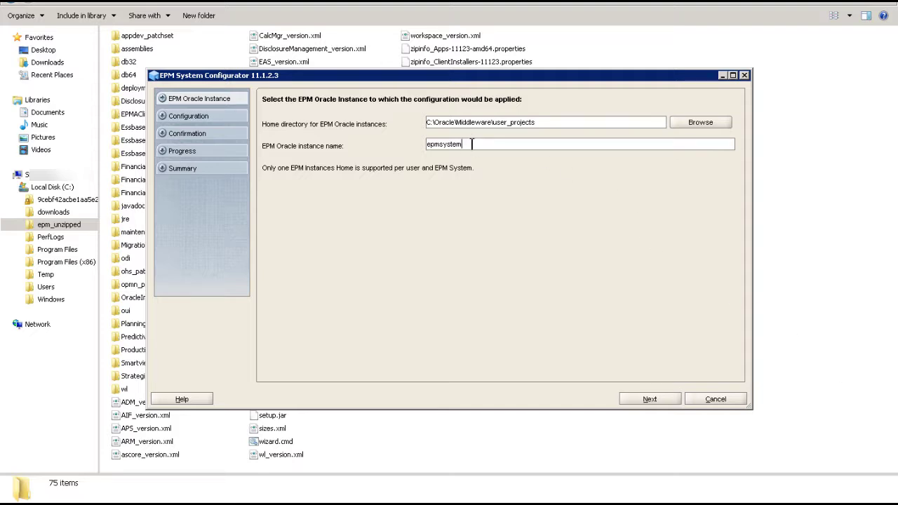
- Replace the instance name epmsystem with Foundation
left_click_drag(472, 144, 388, 135)
type("Foundation1")
left_click(672, 400)
- Enter the Shared Services database Service Name/SID and finish the completed configuration
left_click(387, 224)
type("epm")
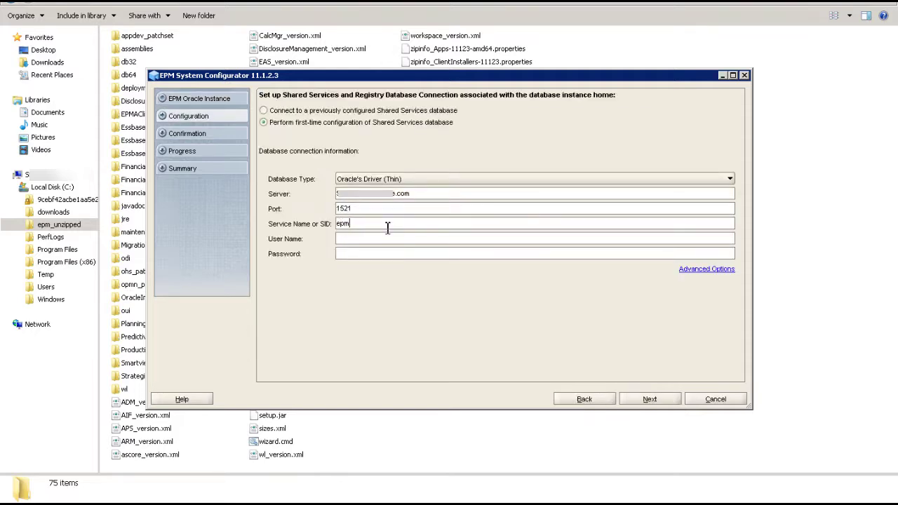
type("epmstan")
type("e1")
left_click(650, 402)
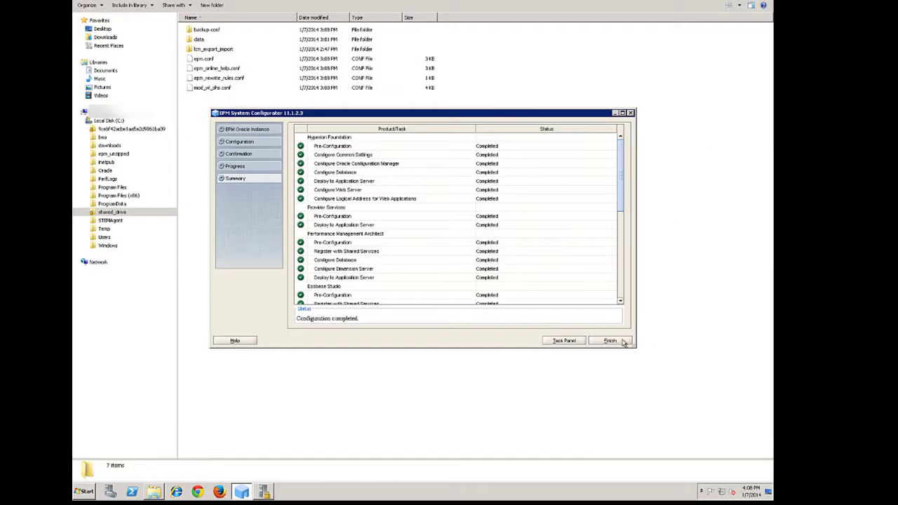
left_click(610, 341)
- Run Start EPM System from Oracle EPM System > Foundation > Foundation Services
left_click(84, 491)
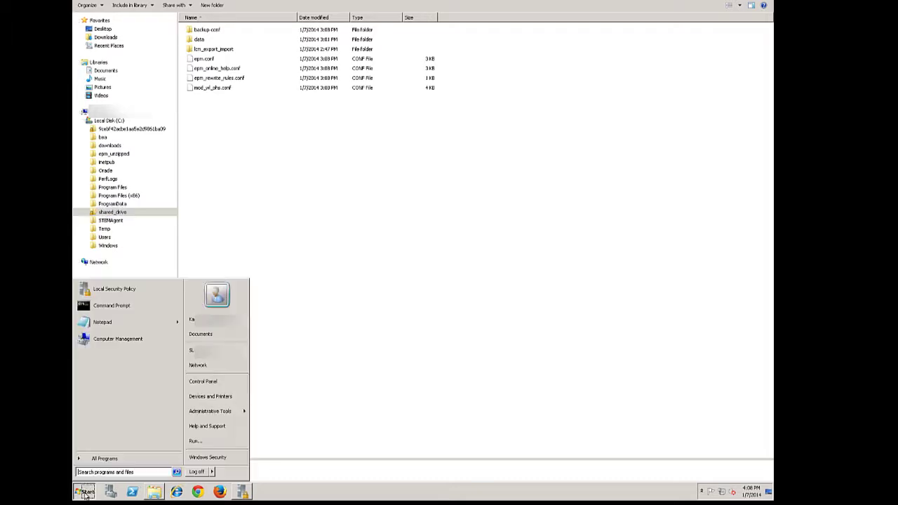
left_click(100, 459)
left_click(103, 409)
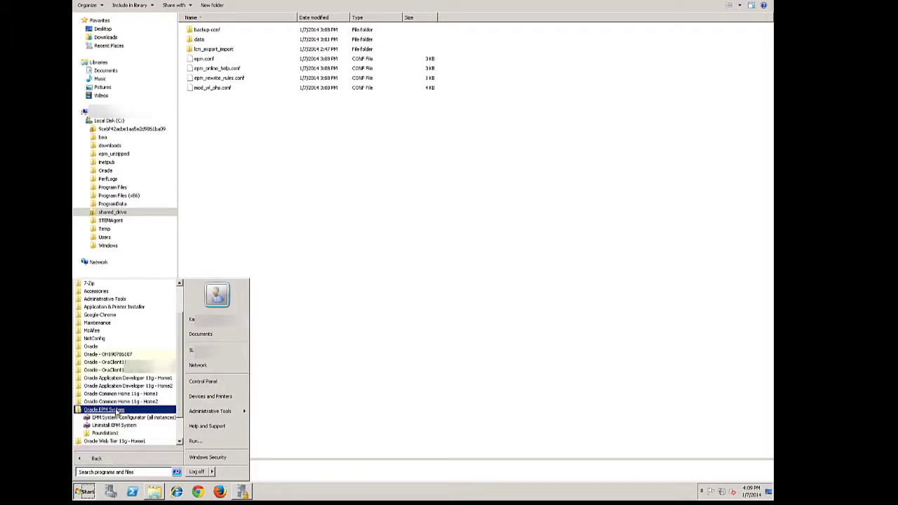
left_click(105, 433)
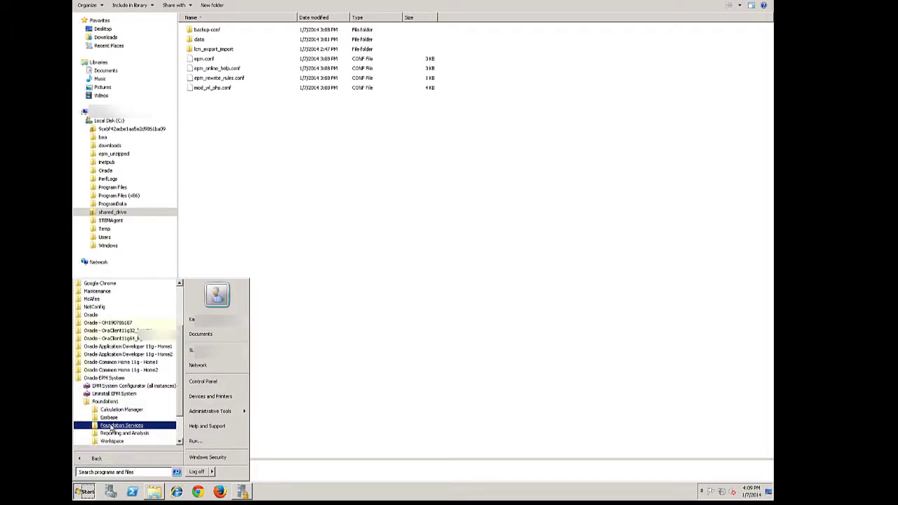
left_click(111, 426)
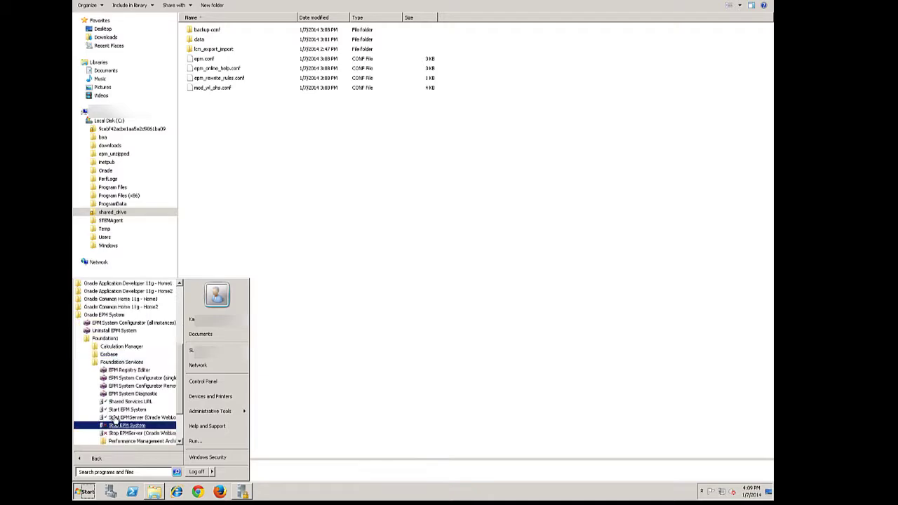
left_click(115, 421)
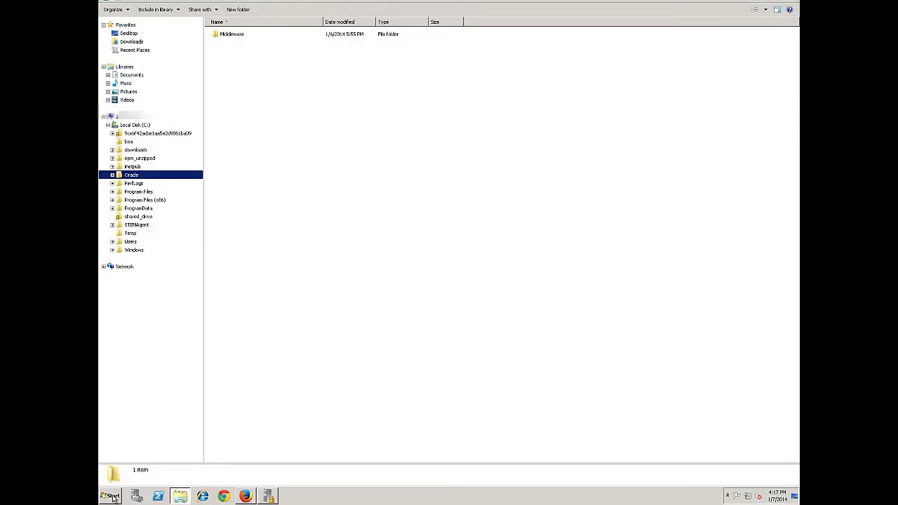
- Open the Workspace URL from the Foundation1 group, launch the application and log on as administrator
left_click(115, 496)
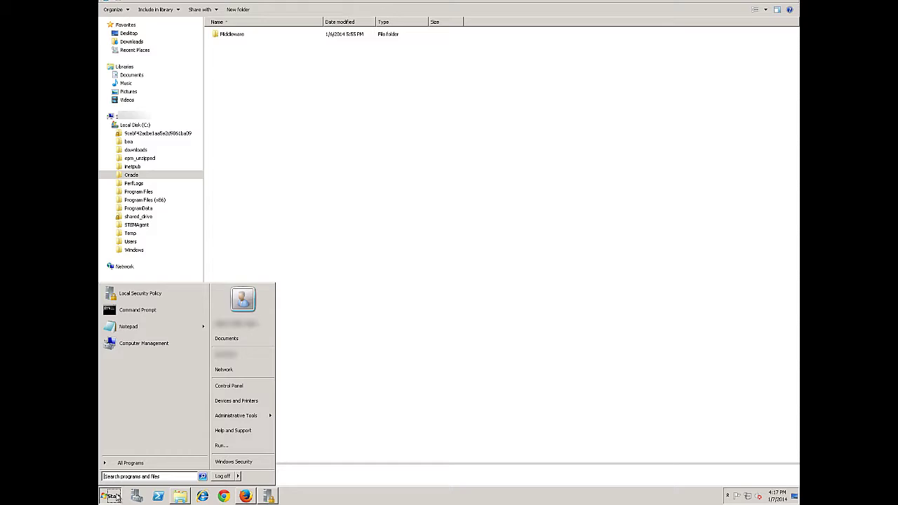
left_click(130, 463)
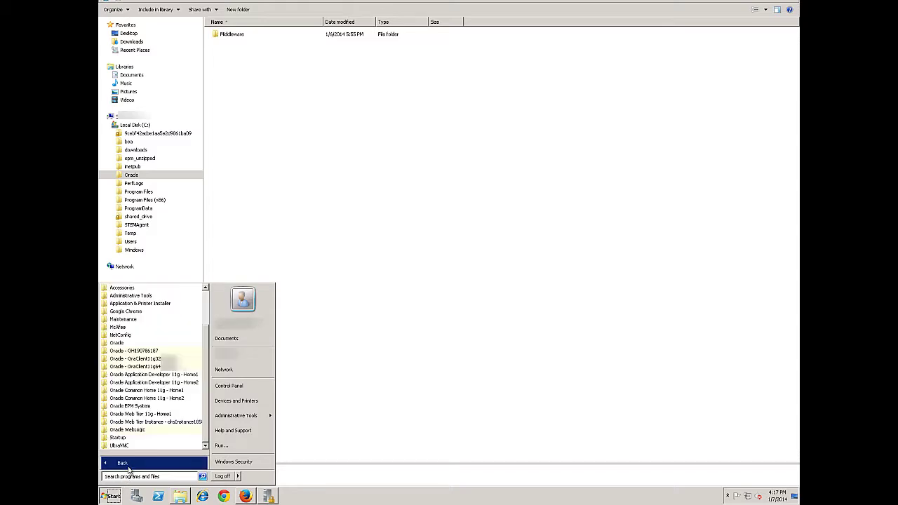
left_click(130, 407)
left_click(131, 429)
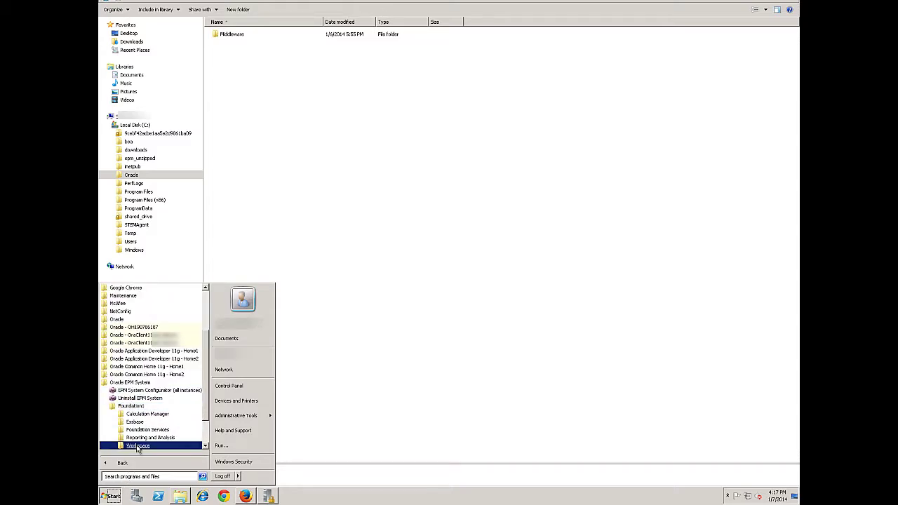
left_click(137, 449)
left_click(138, 449)
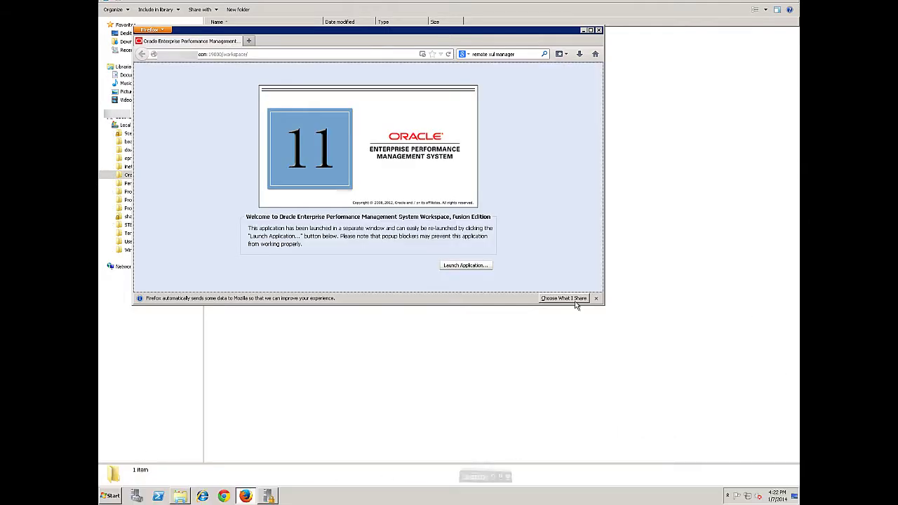
left_click(471, 267)
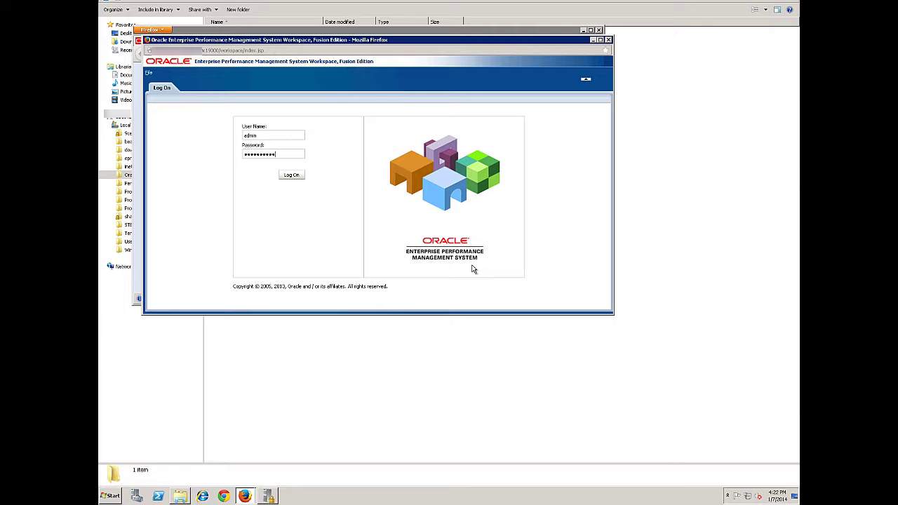
left_click(300, 176)
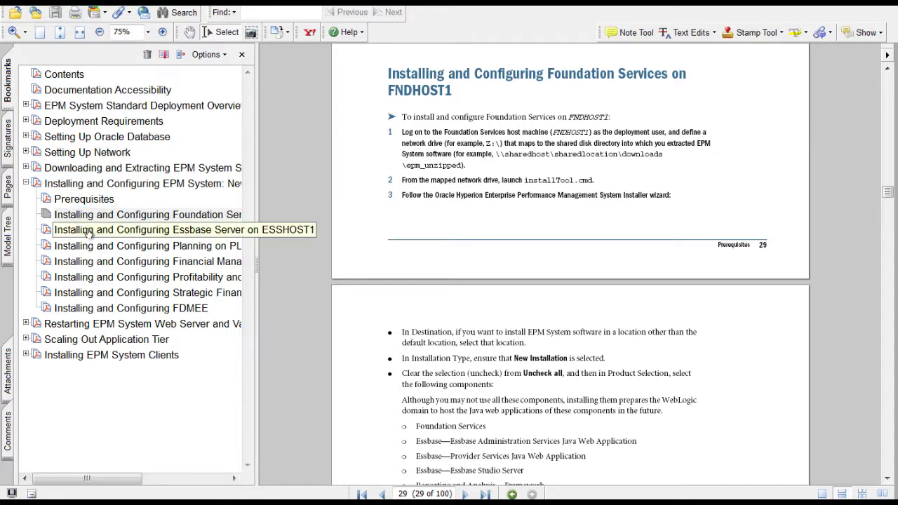
- Follow the guide bookmarks to Restarting the Web Server and restart Oracle Process Manager (ohsInstance)
left_click(88, 231)
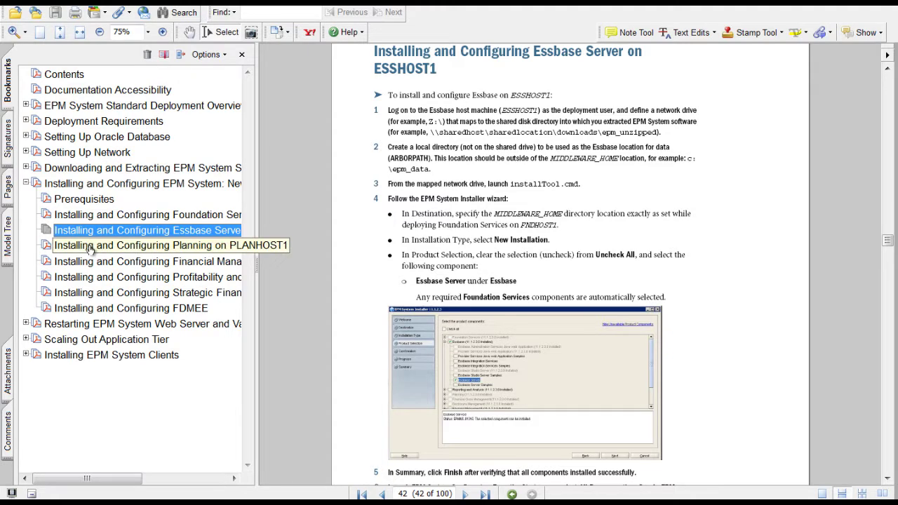
left_click(89, 247)
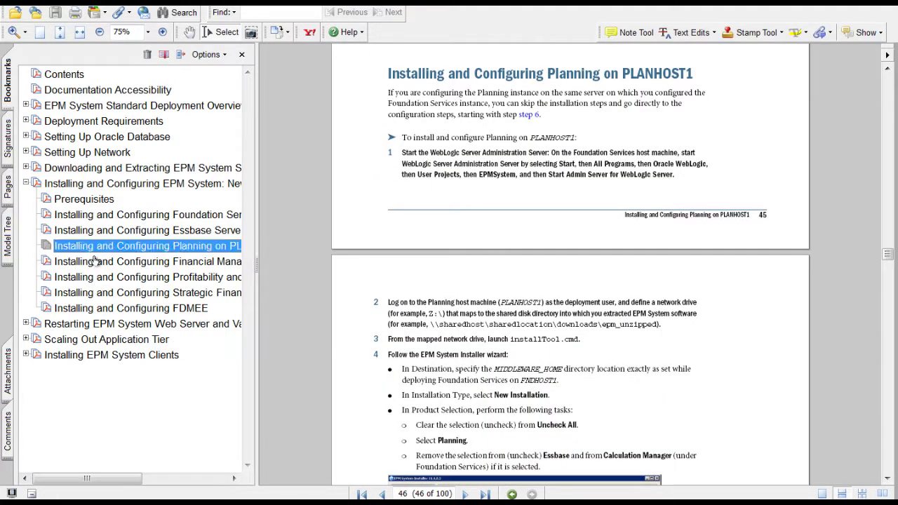
left_click(93, 262)
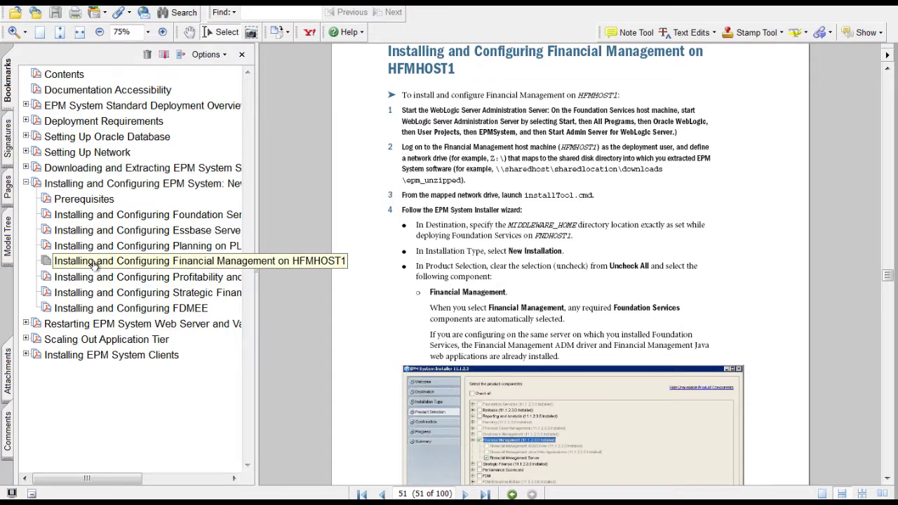
left_click(92, 279)
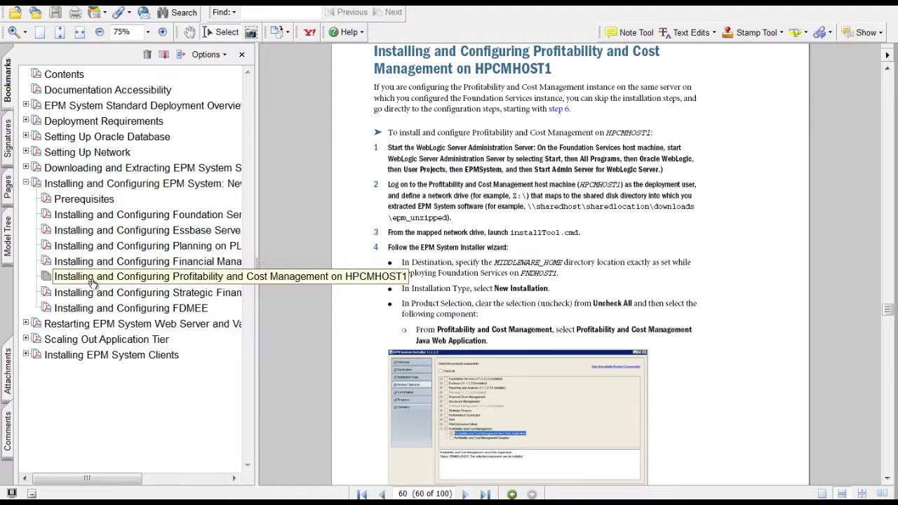
left_click(26, 323)
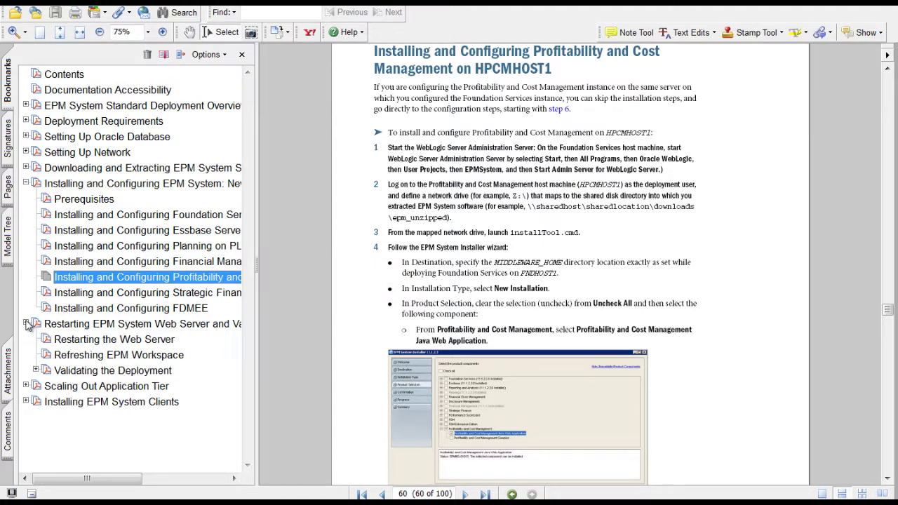
left_click(85, 341)
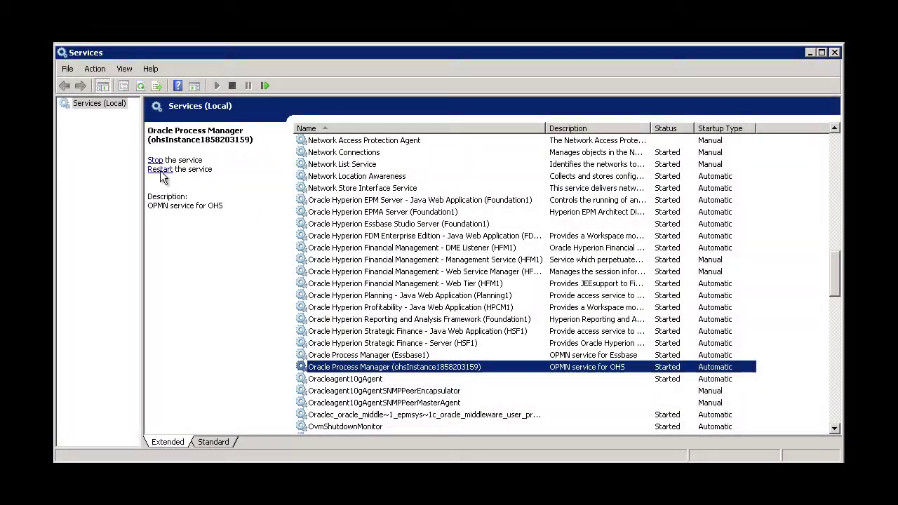
left_click(160, 170)
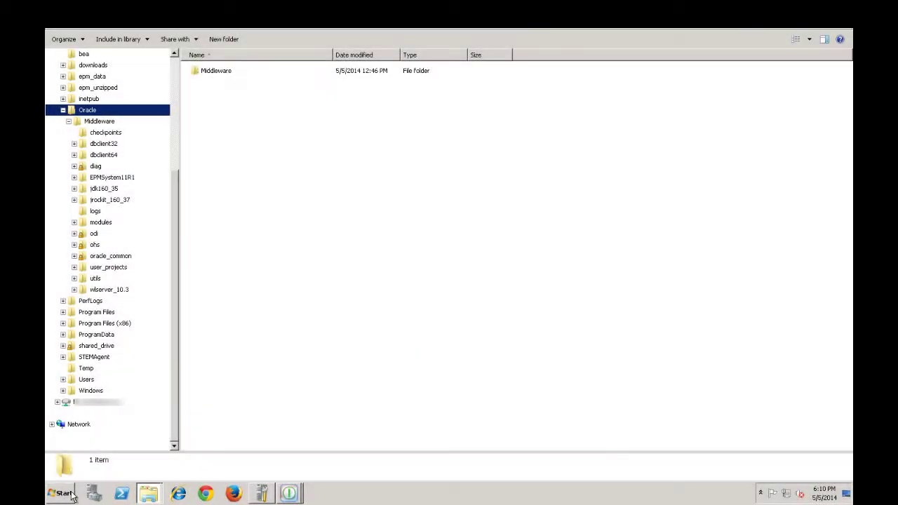
- Open the Workspace URL from the Foundation1 group and log on with the administrator password
left_click(73, 495)
left_click(81, 453)
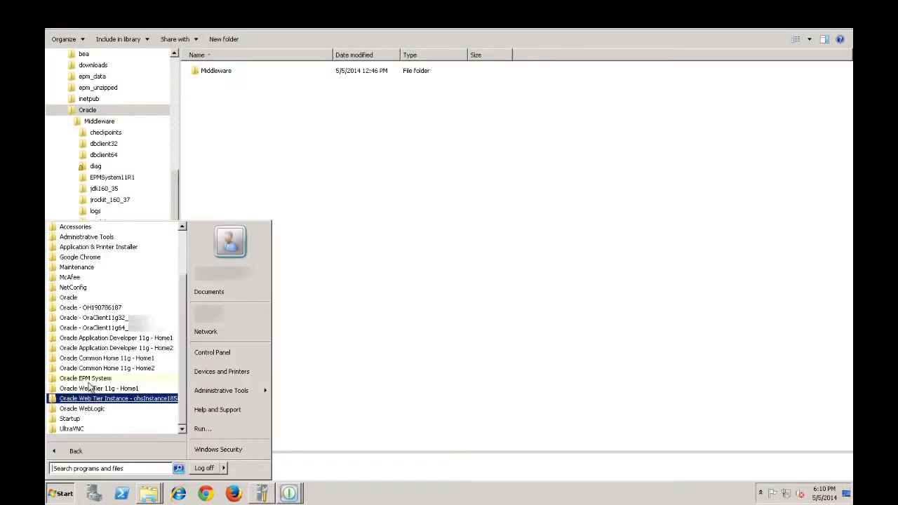
left_click(86, 378)
left_click(91, 388)
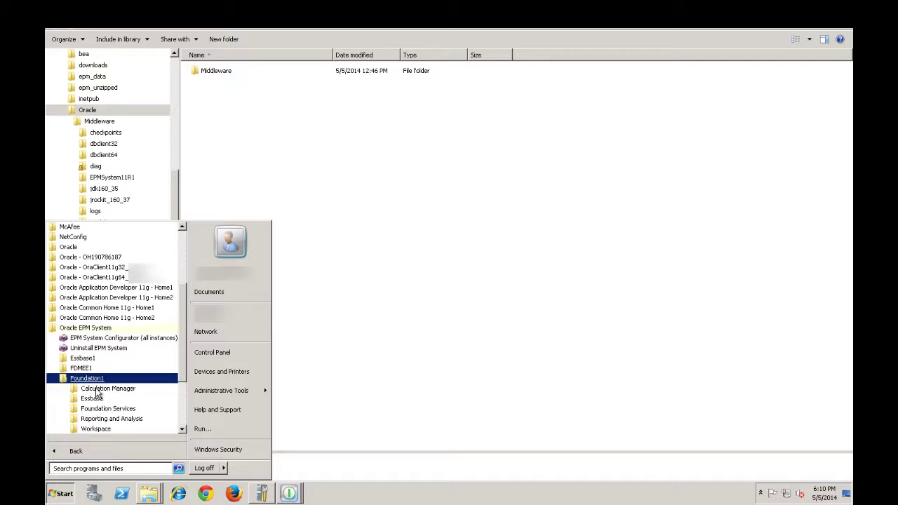
scroll(98, 391, "down", 2)
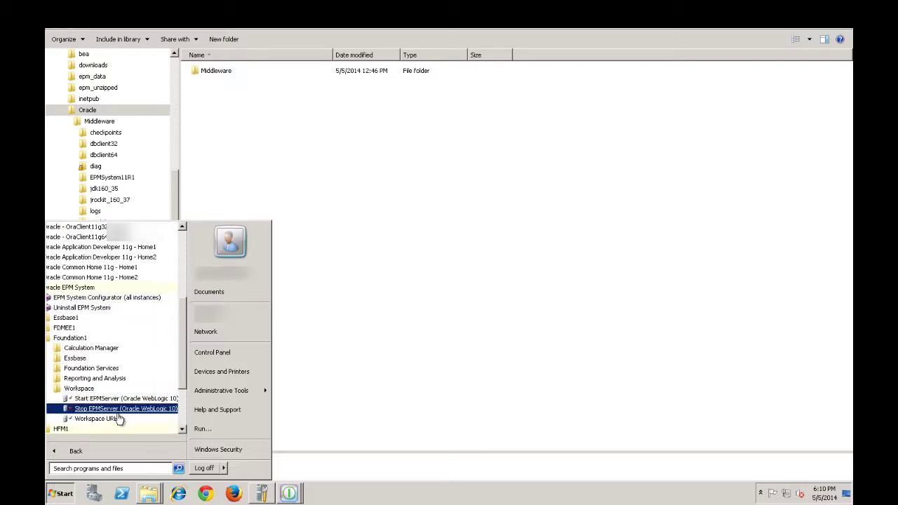
left_click(98, 418)
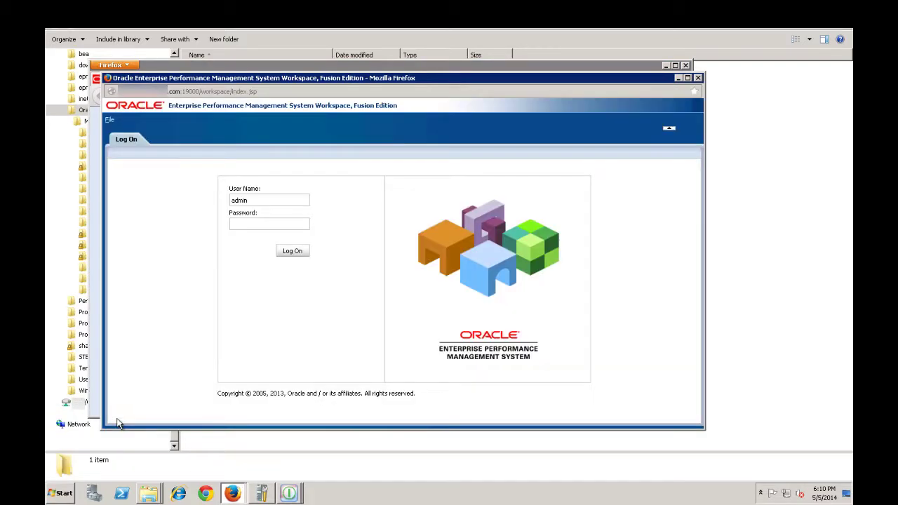
type("************")
left_click(287, 253)
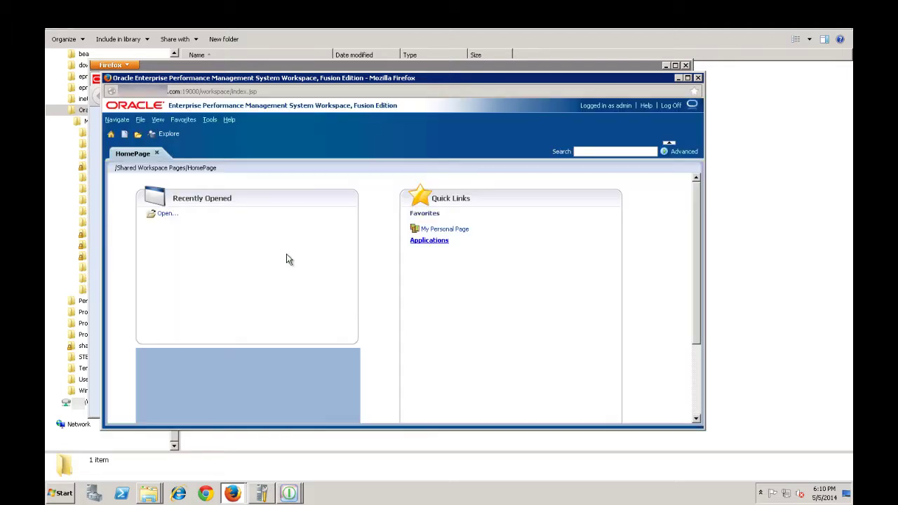
- Go to Navigate > Administer > Planning Administration
left_click(117, 120)
mouse_move(123, 174)
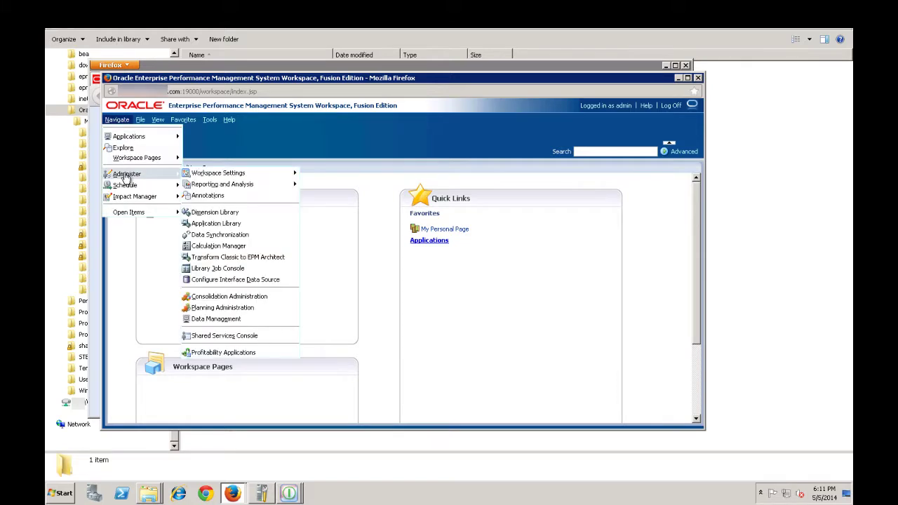
left_click(225, 307)
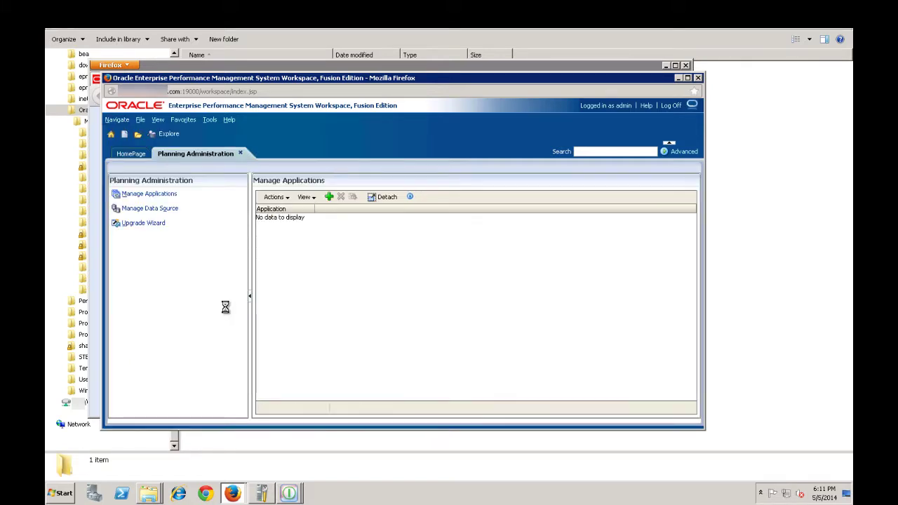